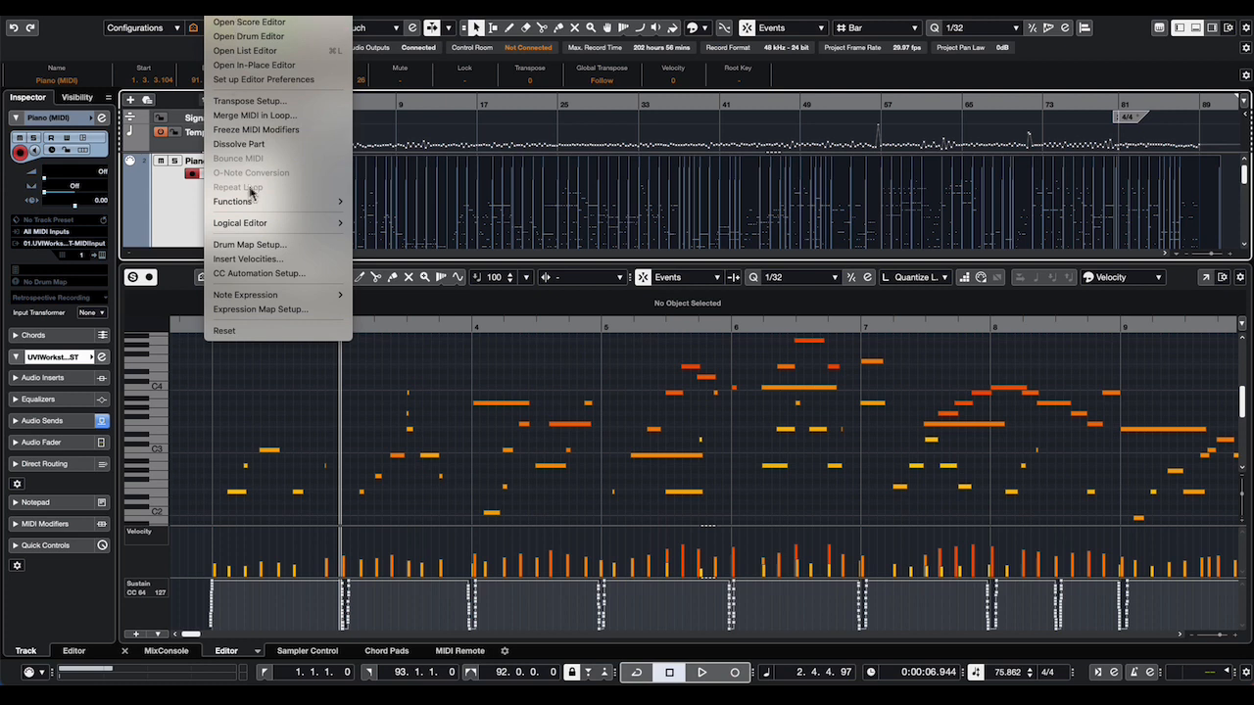
# Open the Logical Editor setup and load the Sustain Pedal 0-63 to 0 preset
pyautogui.moveTo(246, 227)
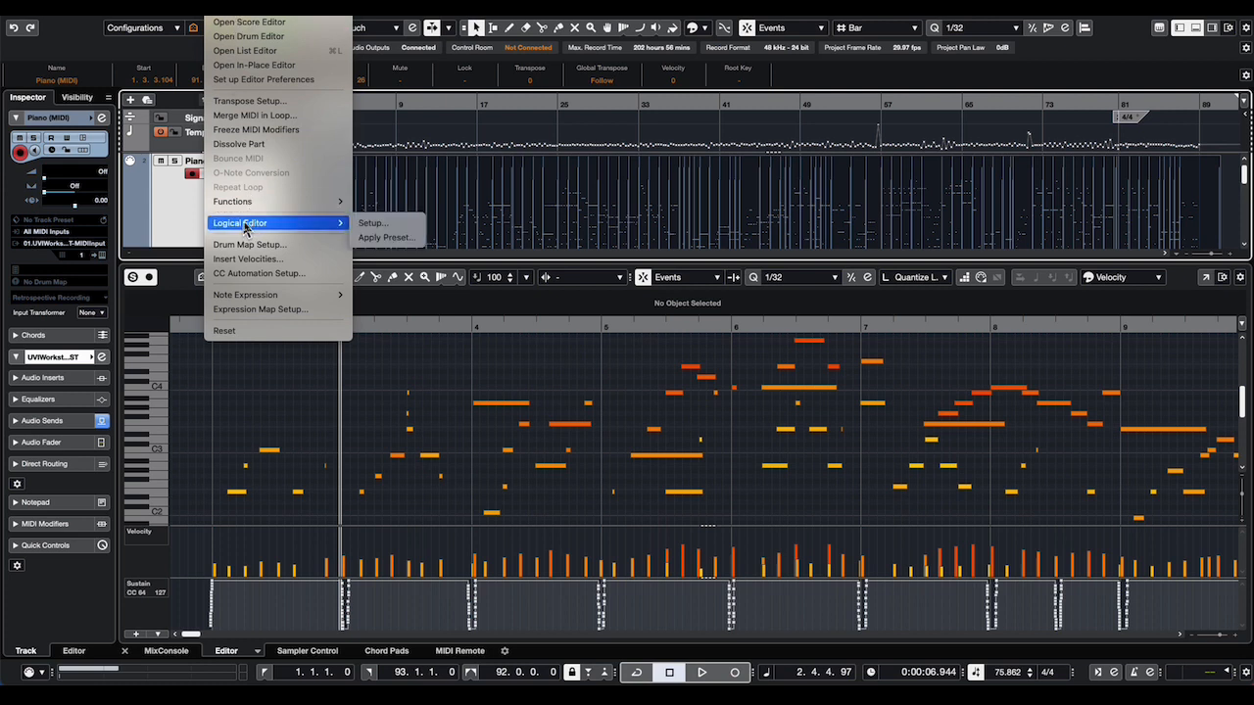
pyautogui.click(373, 224)
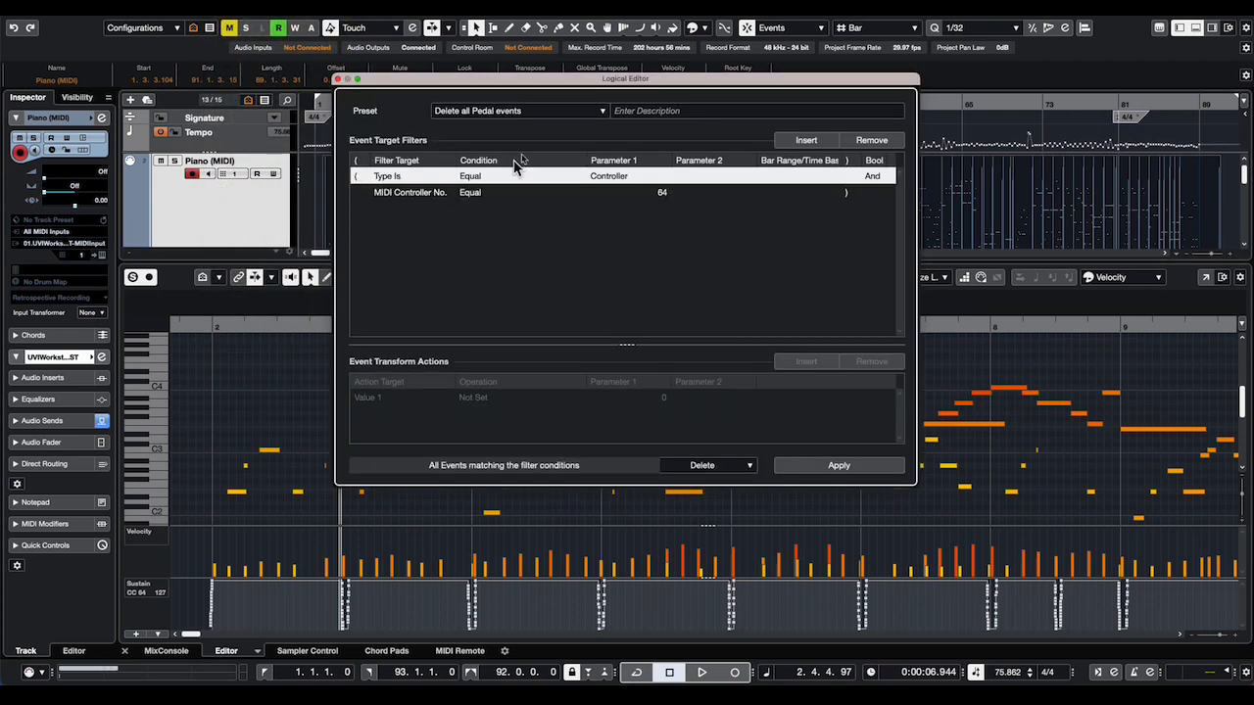
pyautogui.click(524, 112)
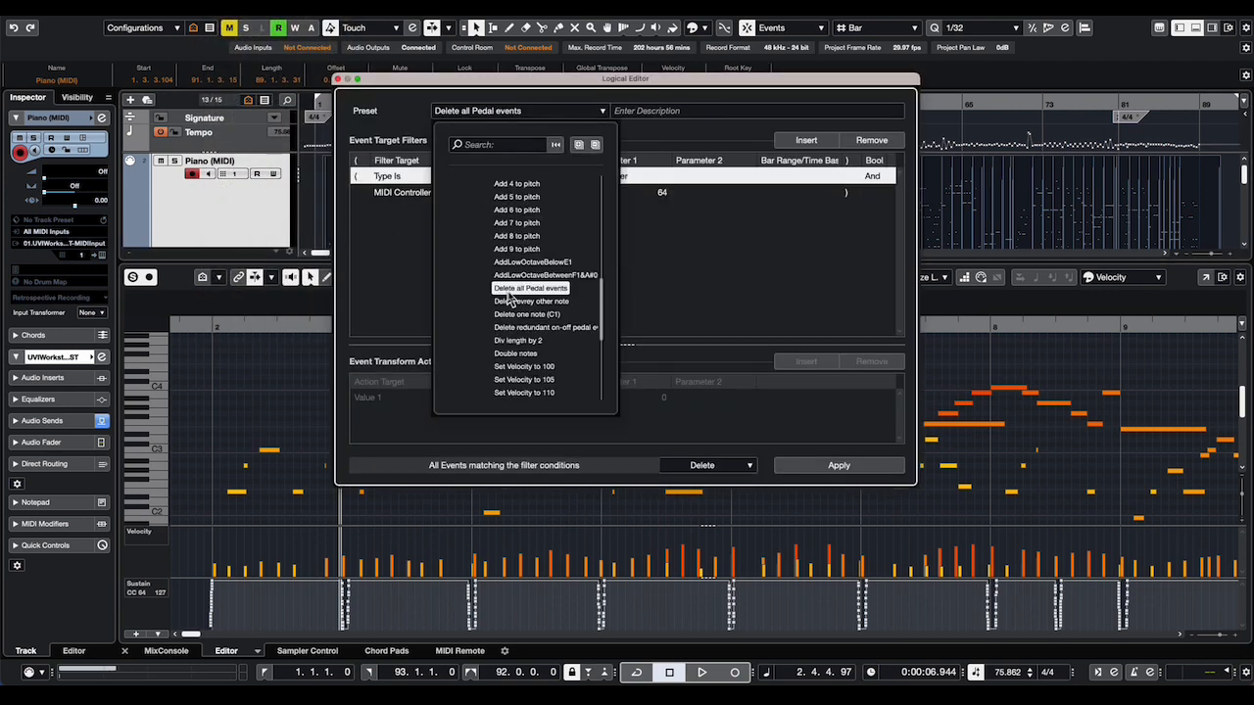
pyautogui.scroll(-5, 508, 300)
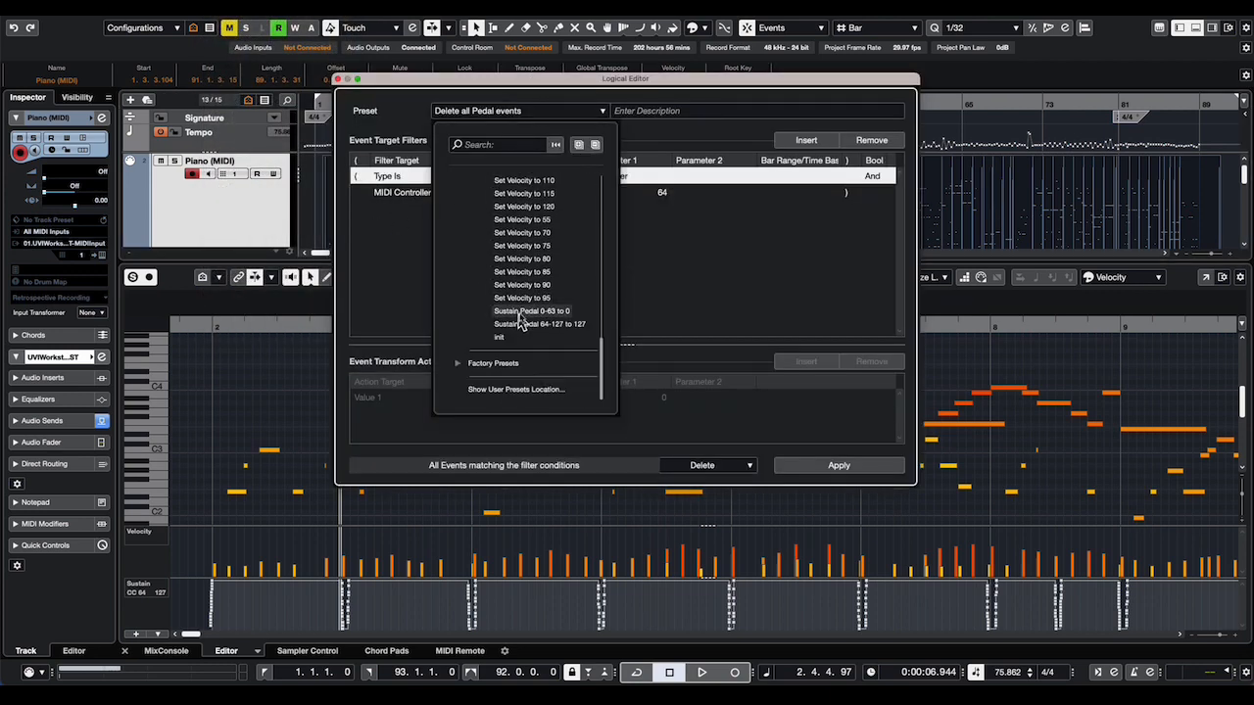
pyautogui.click(519, 312)
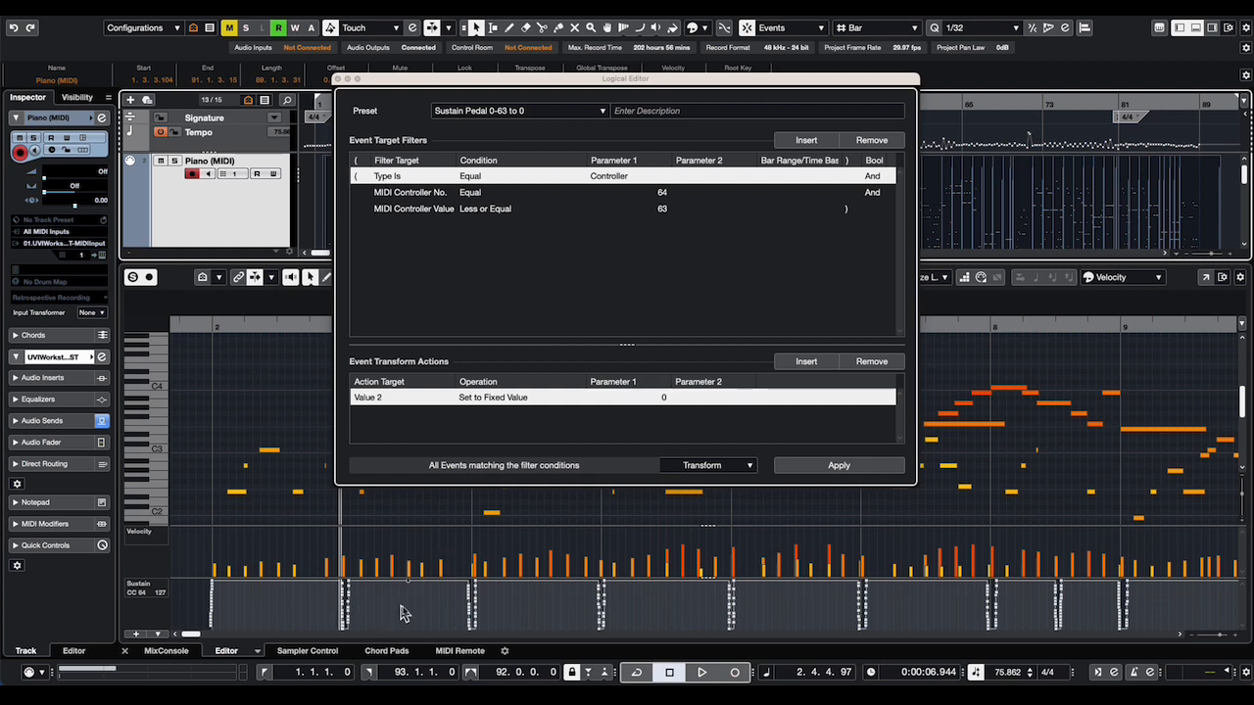
# Inspect the sustain pedal (CC 64) events around bar 4 in the controller lane by selecting them
pyautogui.click(471, 615)
pyautogui.moveTo(464, 608); pyautogui.dragTo(515, 647)
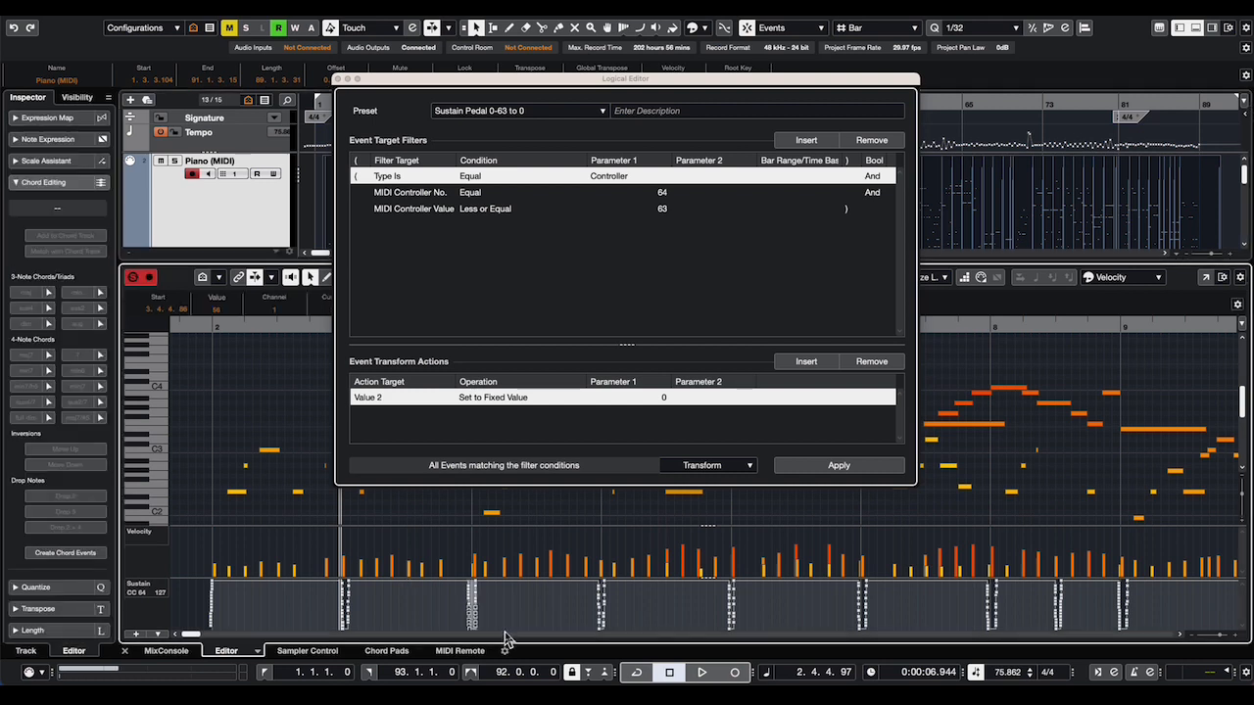
pyautogui.click(455, 609)
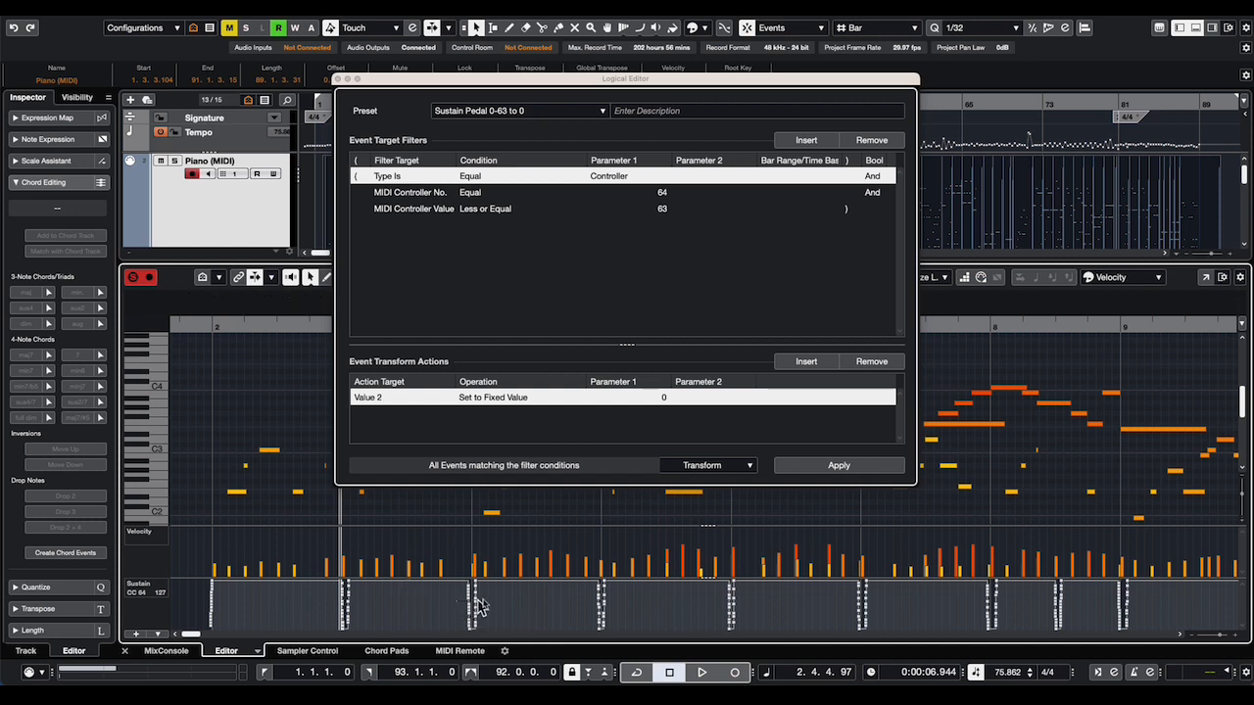
pyautogui.moveTo(477, 600); pyautogui.dragTo(482, 576)
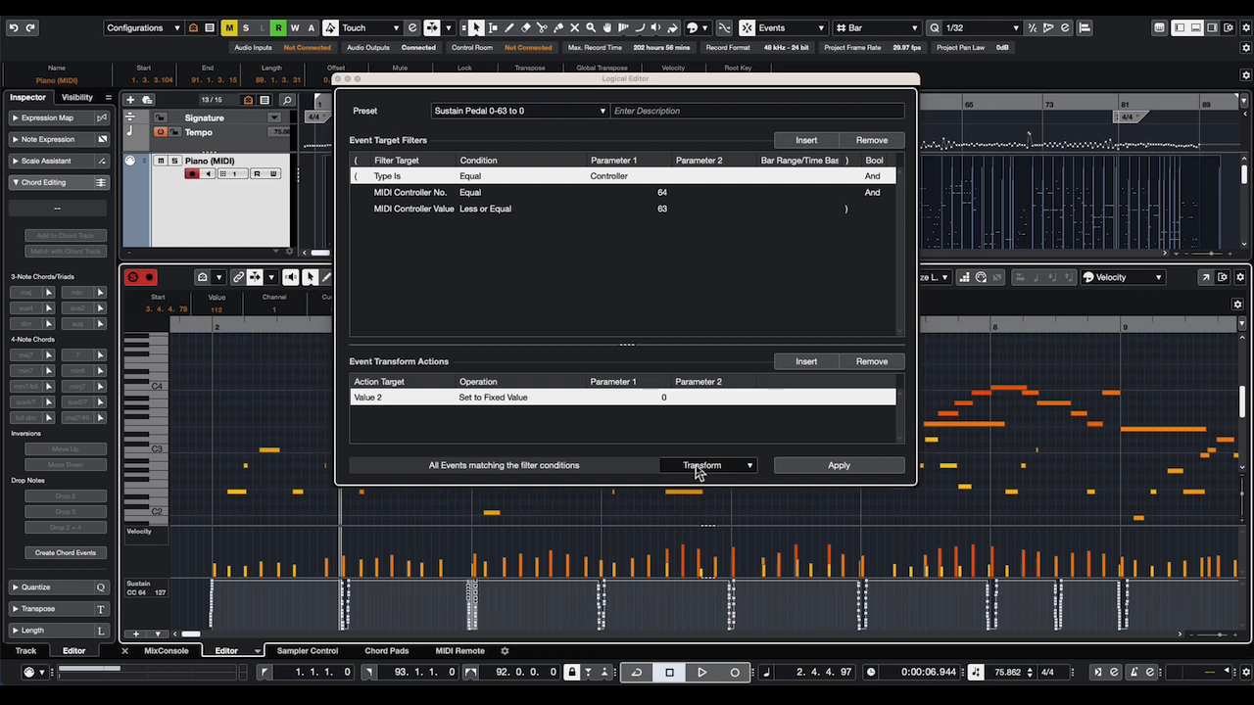
# Load the Sustain Pedal 64-127 to 127 preset for review, followed by the Delete redundant on-off pedal events preset
pyautogui.click(532, 113)
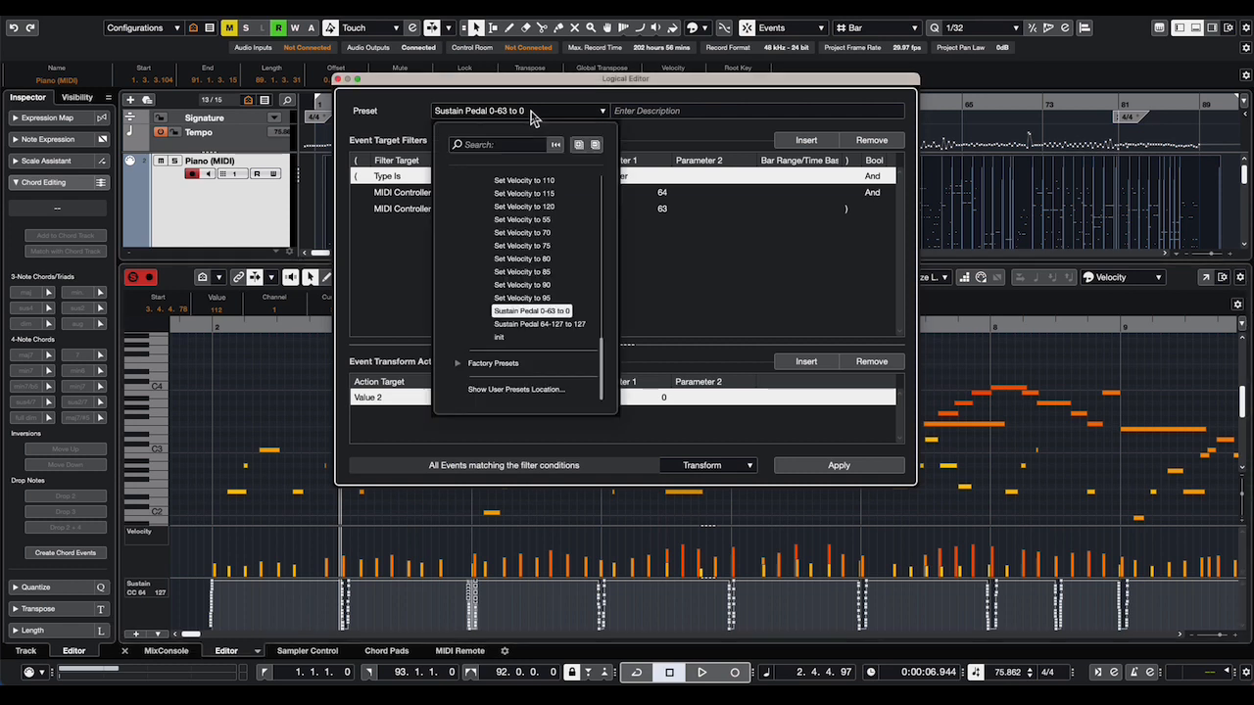
pyautogui.click(532, 324)
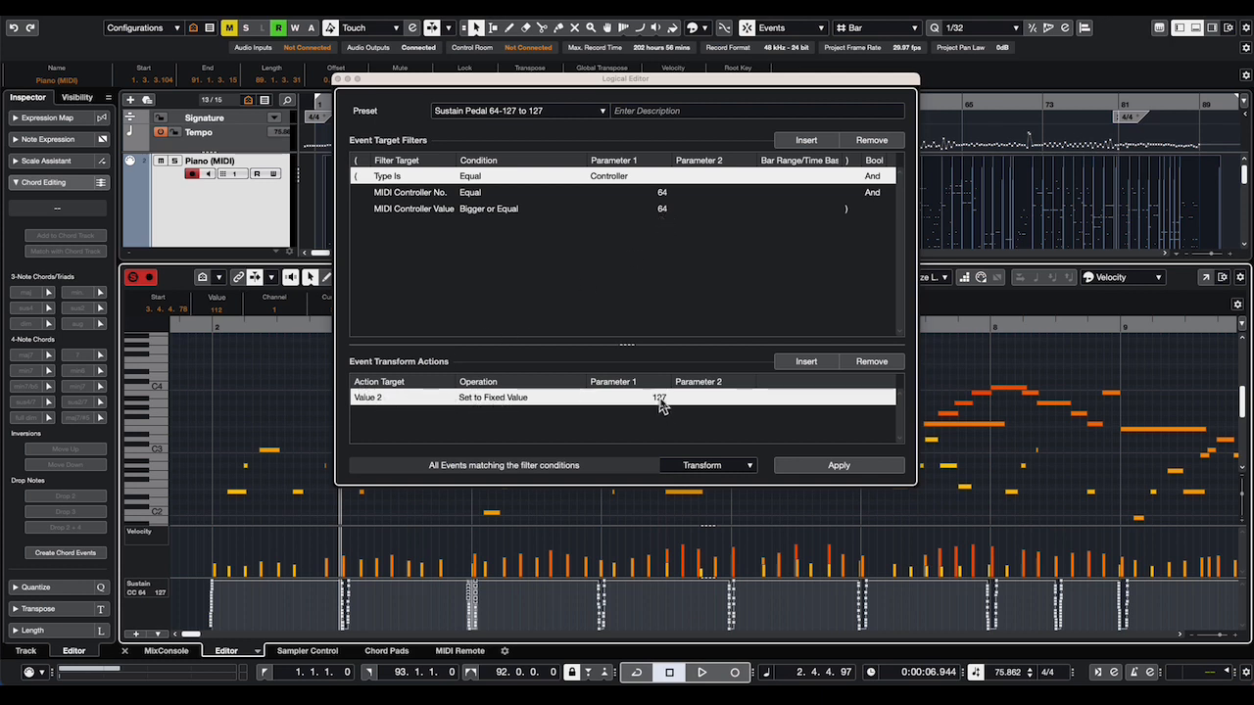
pyautogui.click(495, 111)
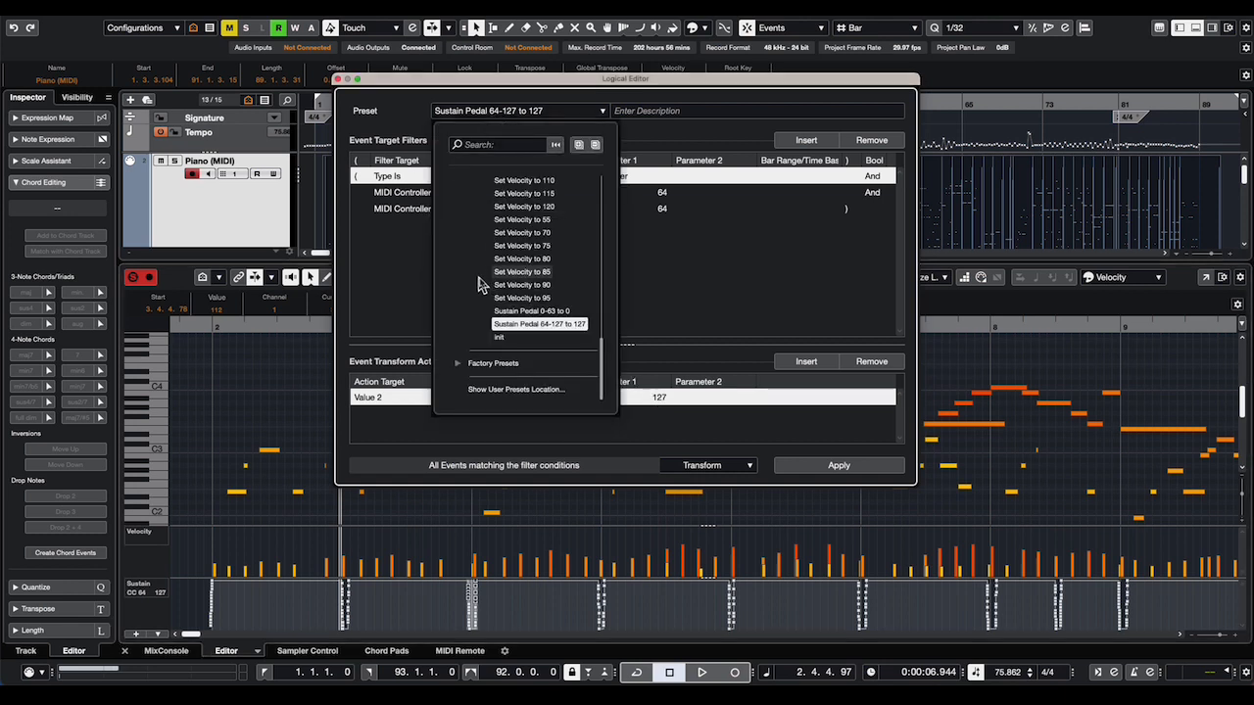
pyautogui.scroll(2, 480, 284)
pyautogui.scroll(1, 480, 284)
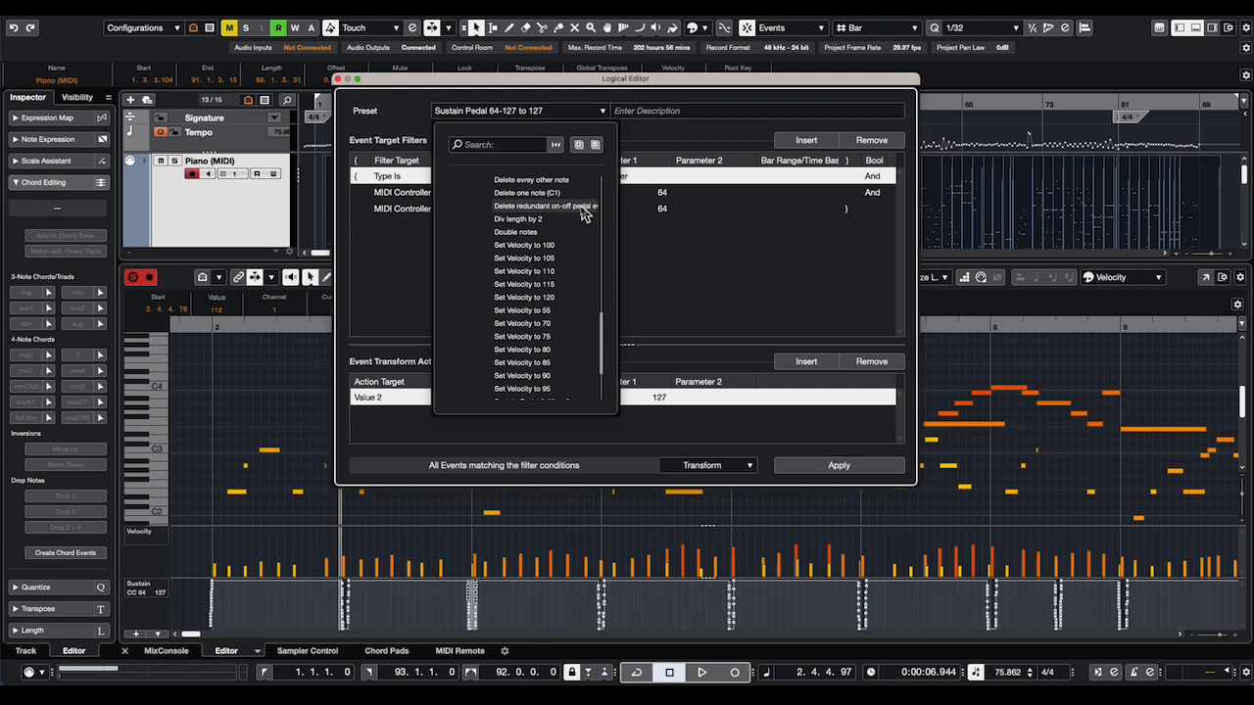
pyautogui.click(560, 214)
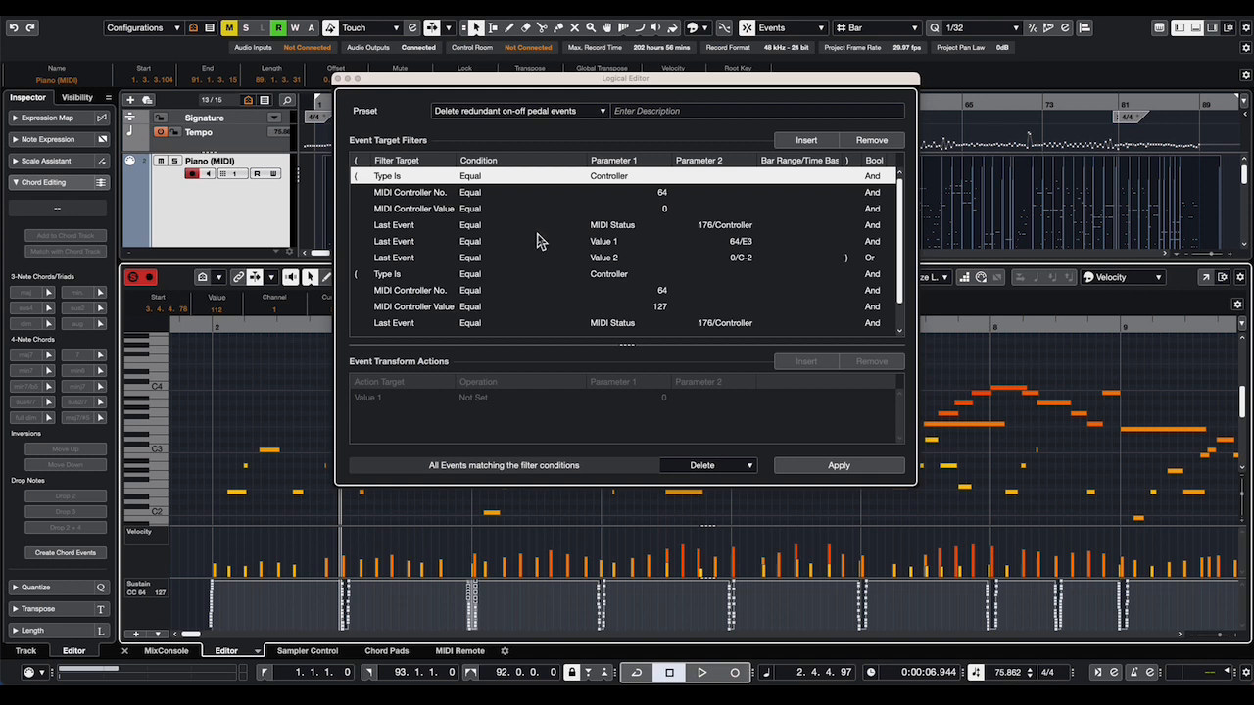
# Examine all event target filter conditions of the Delete redundant on-off pedal events preset
pyautogui.scroll(-1, 492, 190)
pyautogui.scroll(1, 489, 189)
pyautogui.scroll(-1, 737, 271)
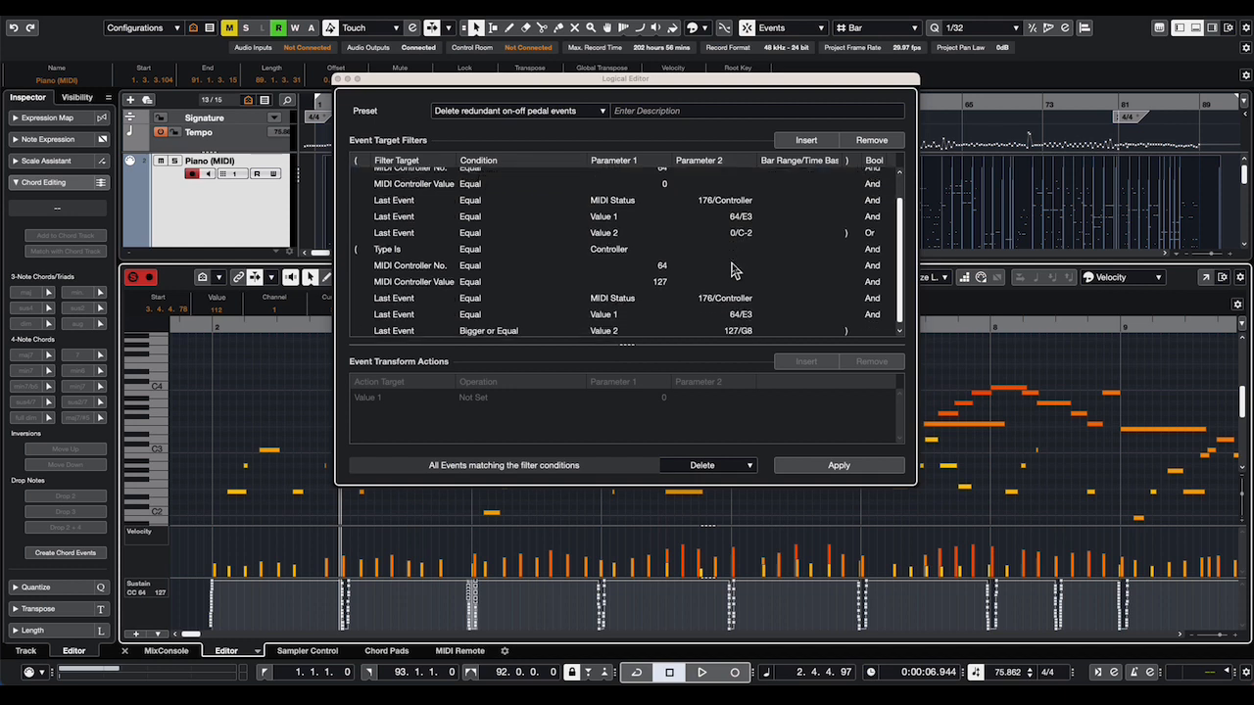
pyautogui.scroll(3, 737, 271)
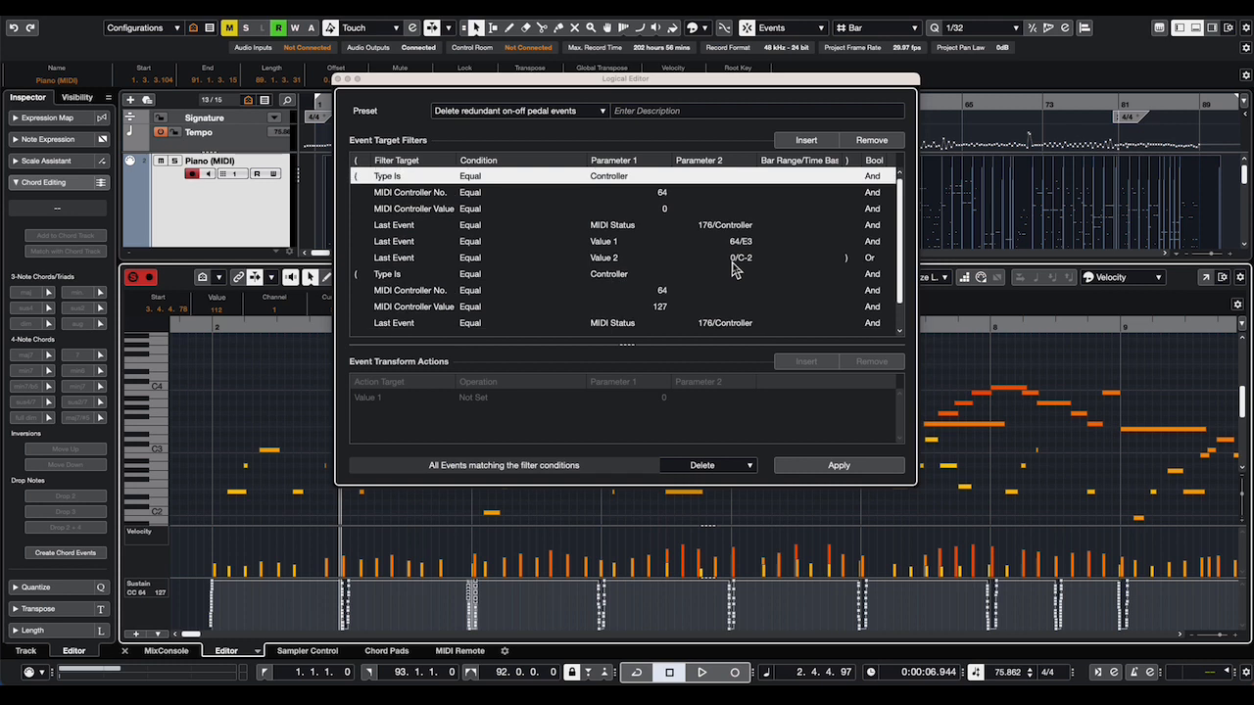
pyautogui.scroll(-3, 735, 261)
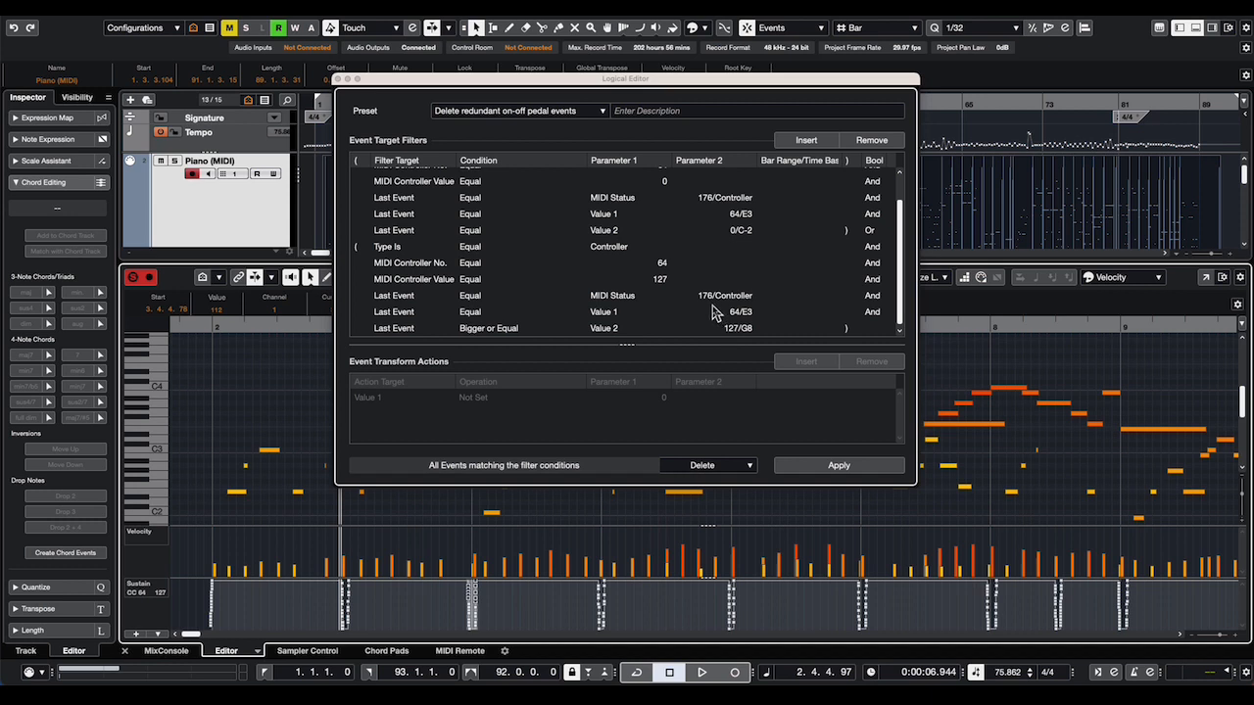
pyautogui.scroll(2, 713, 312)
pyautogui.scroll(-2, 711, 312)
pyautogui.scroll(2, 713, 311)
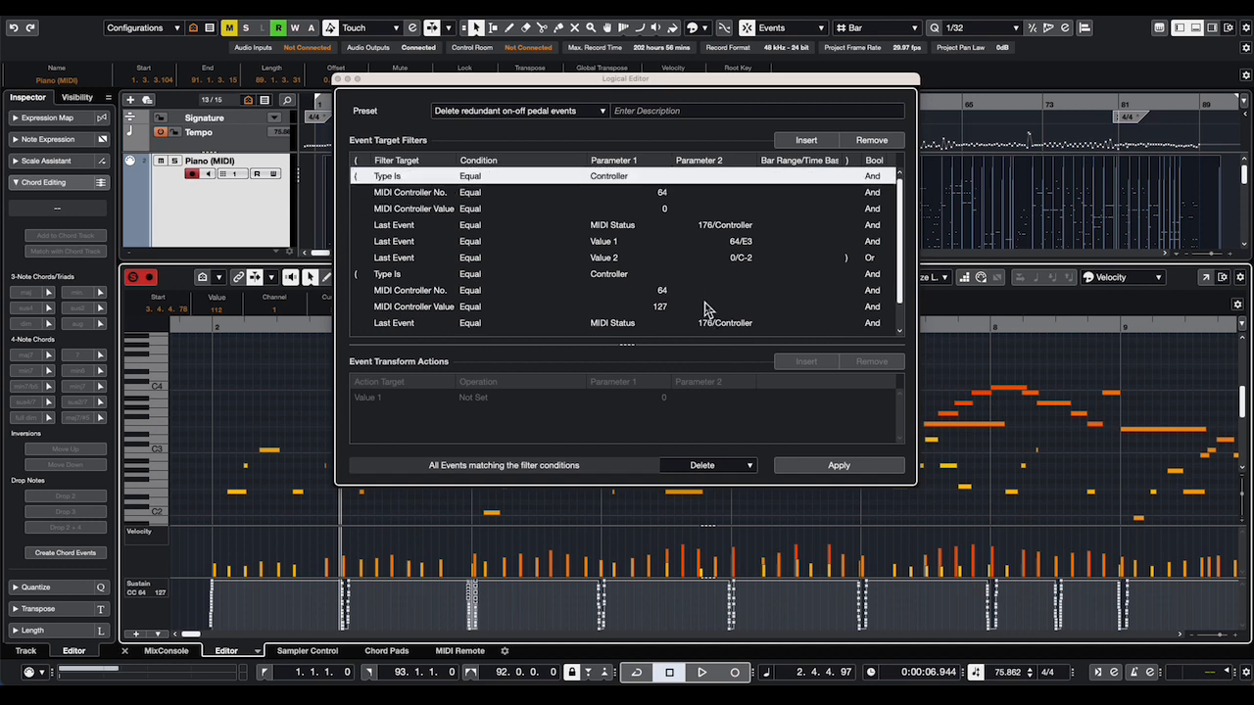
pyautogui.scroll(-2, 711, 311)
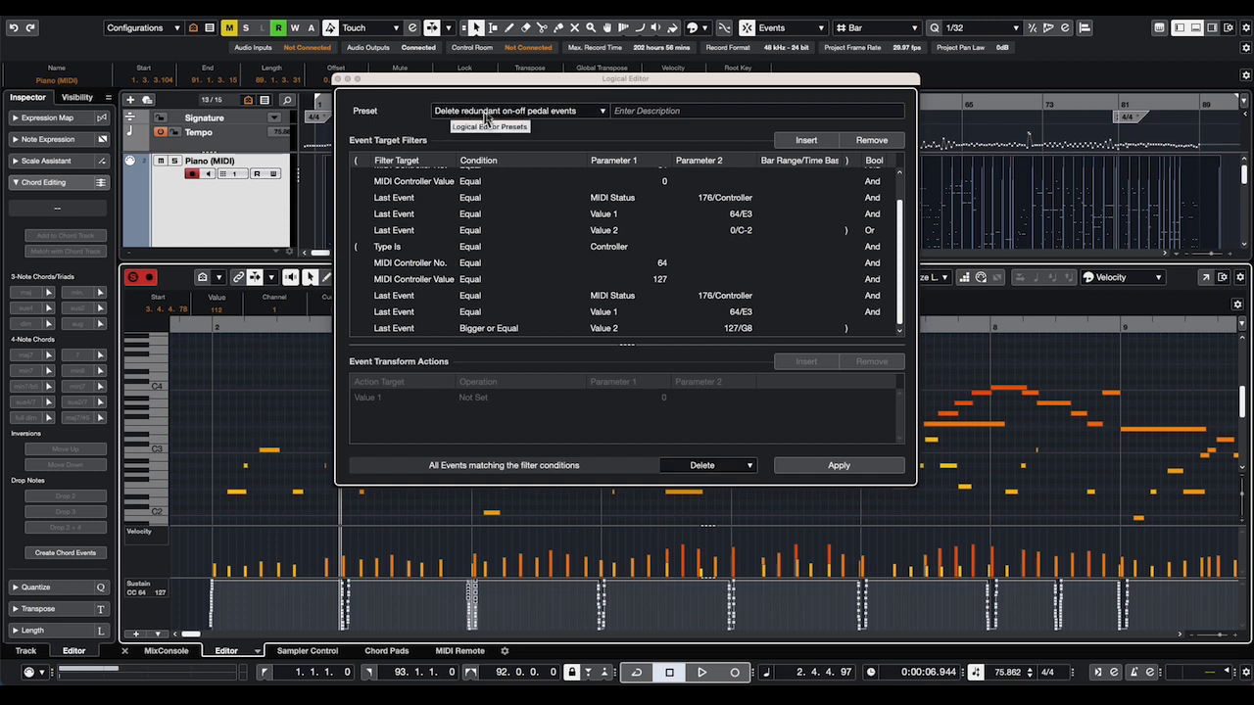
# Load the Delete all Pedal events preset to view its filters, and close the Logical Editor
pyautogui.click(568, 115)
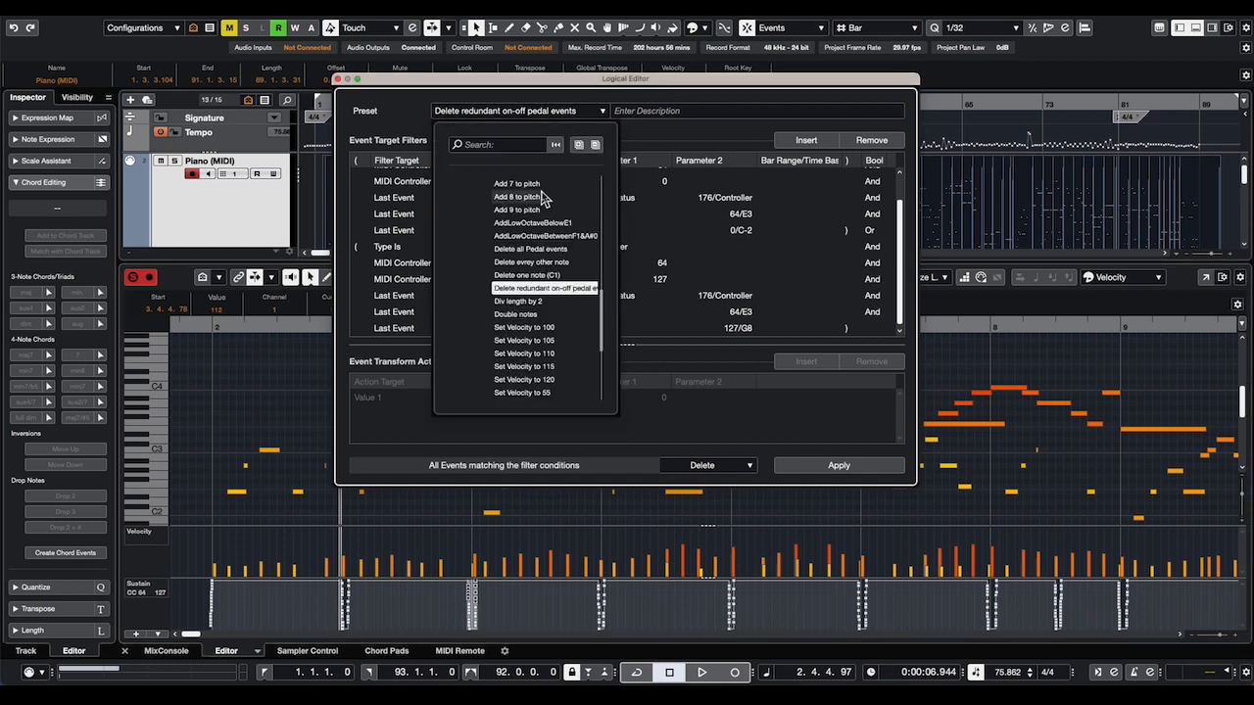
pyautogui.click(539, 252)
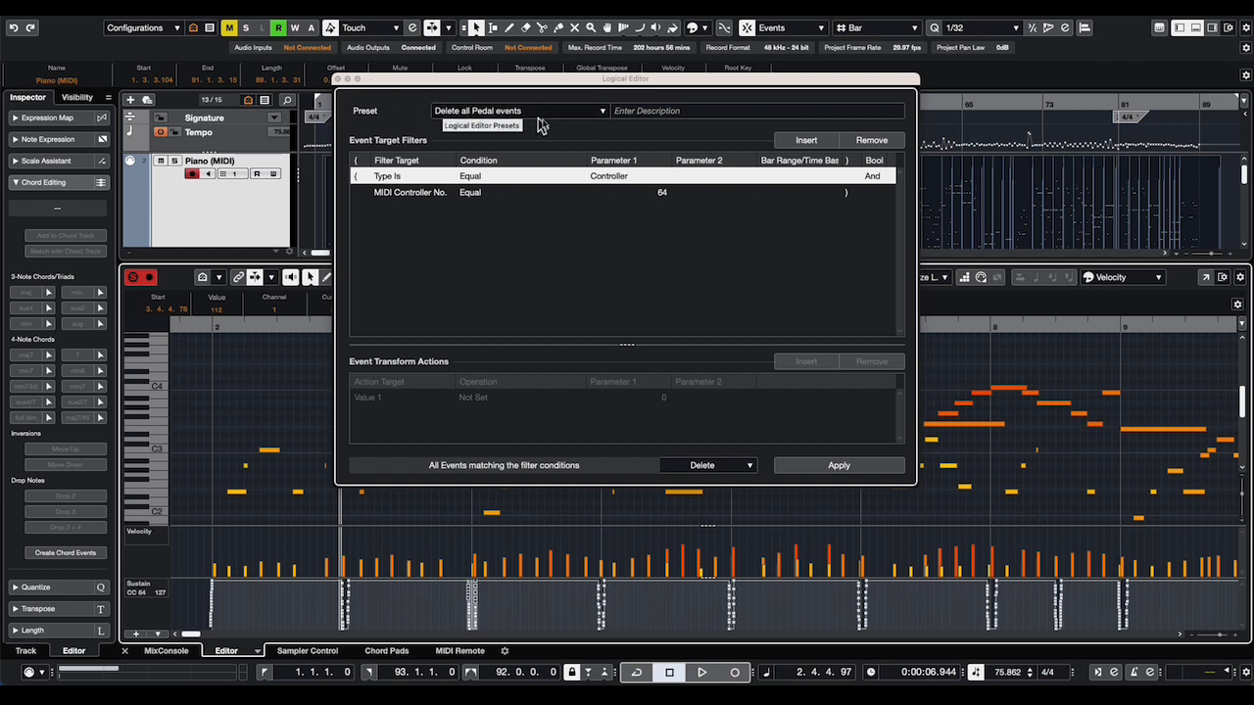
pyautogui.click(338, 79)
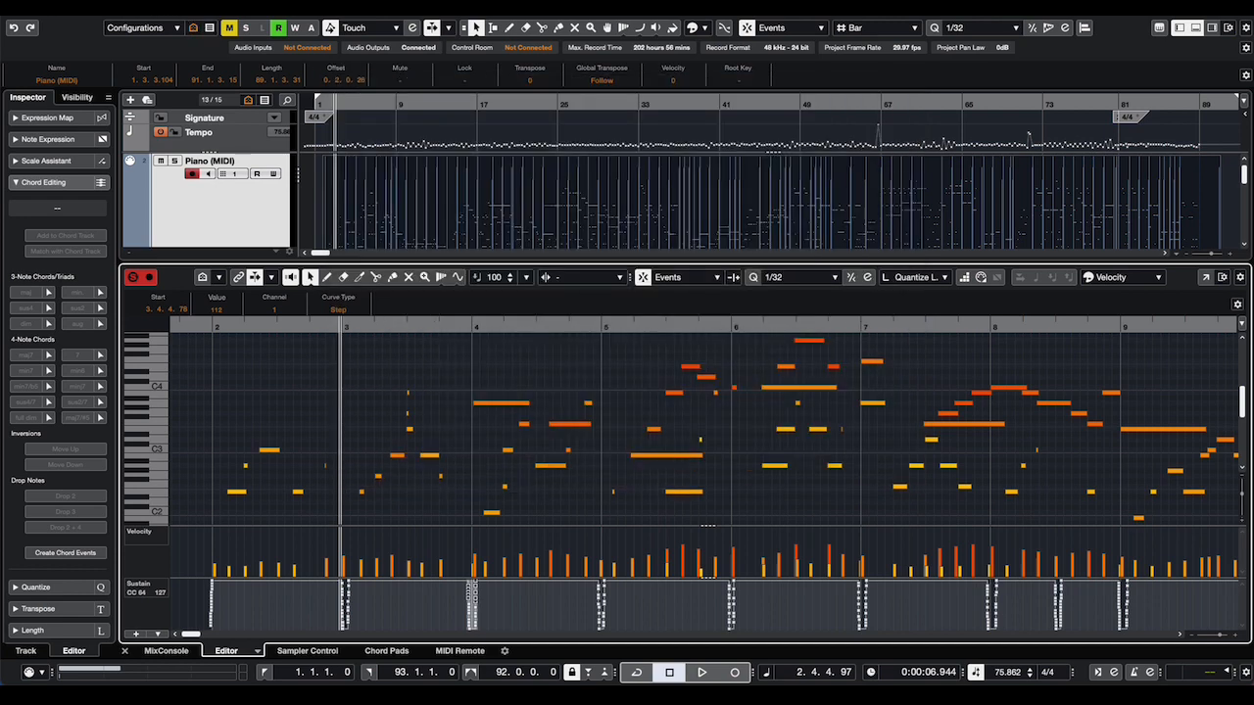
# Open the Key Commands dialog and expand the Replace Pedal with note lengths macro to review its commands
pyautogui.click(107, 10)
pyautogui.moveTo(119, 444)
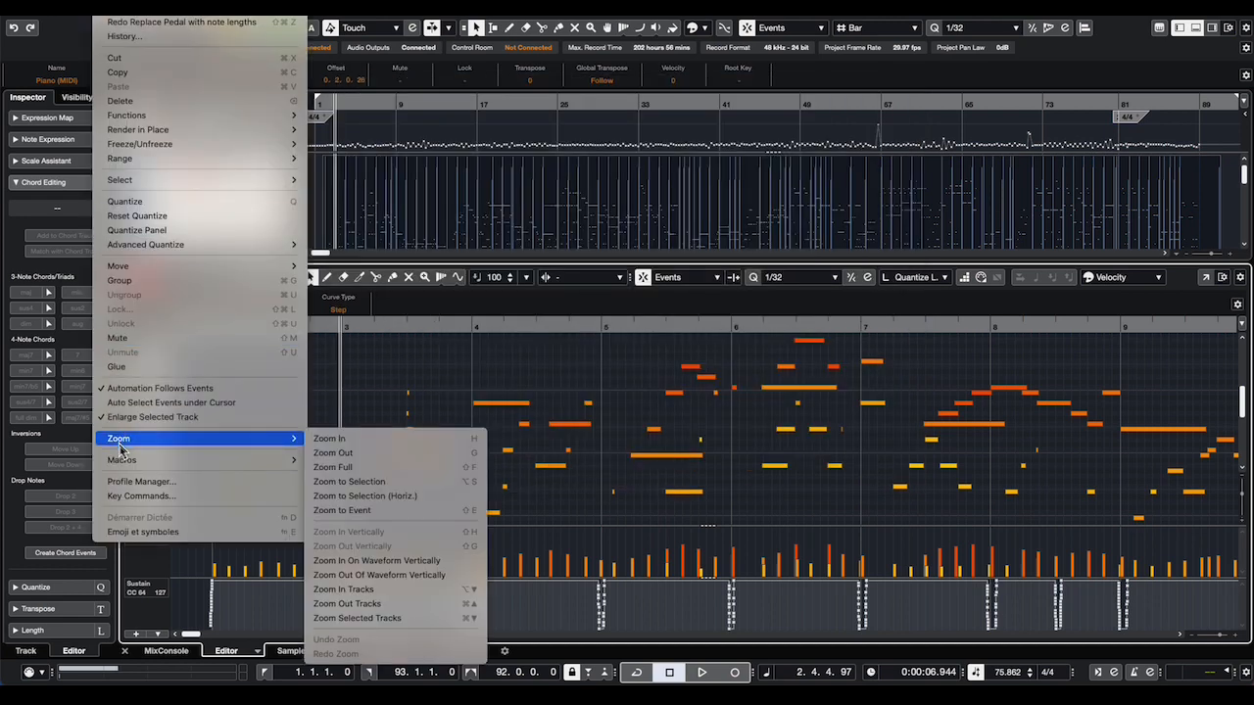
pyautogui.click(131, 499)
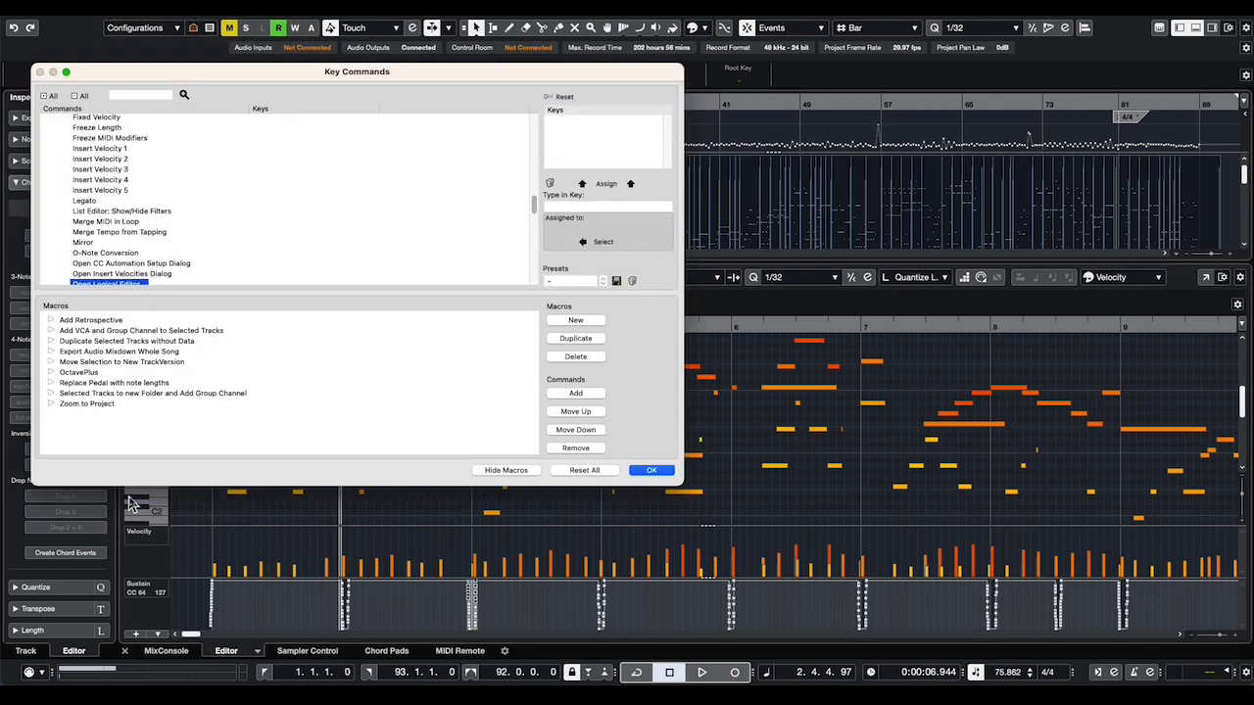
pyautogui.click(506, 471)
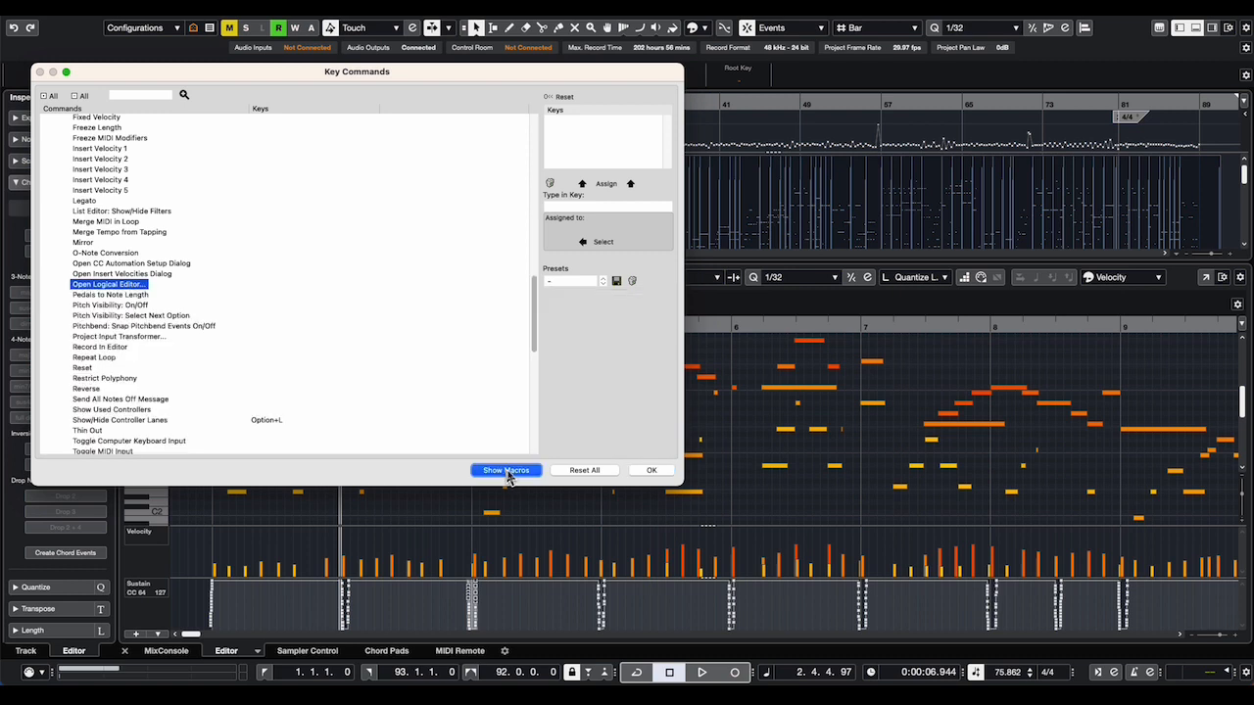
pyautogui.click(506, 471)
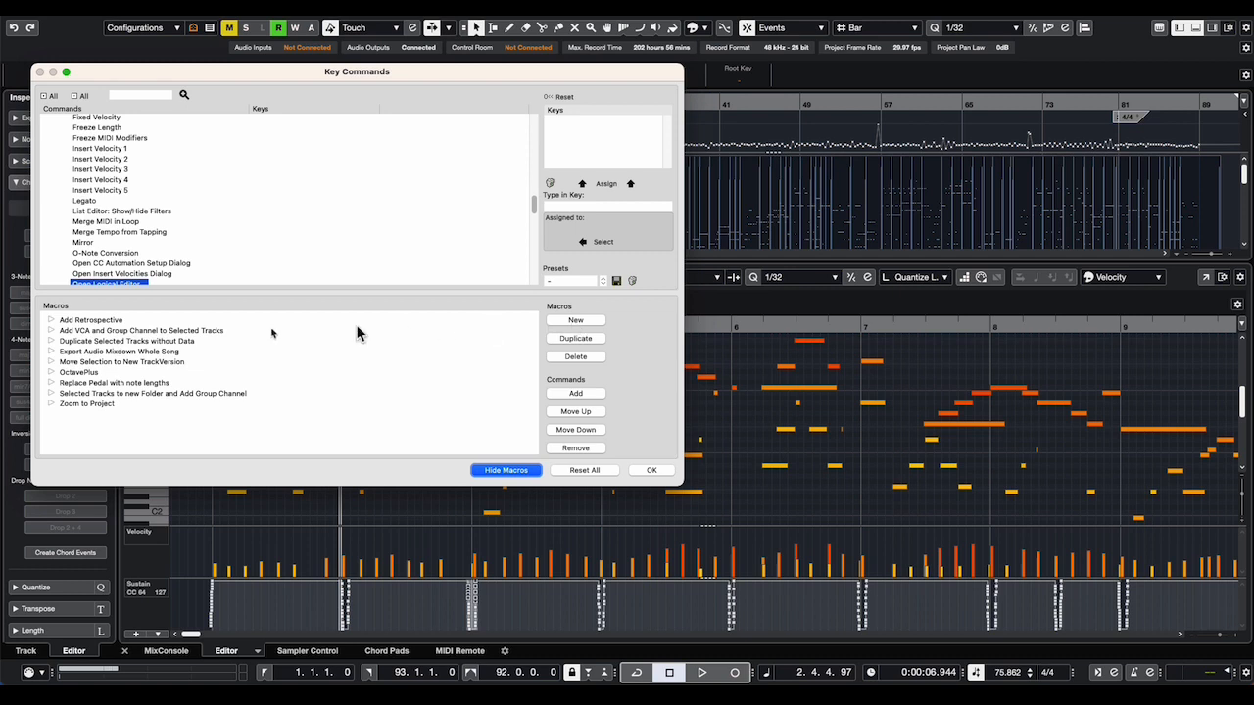
pyautogui.click(51, 383)
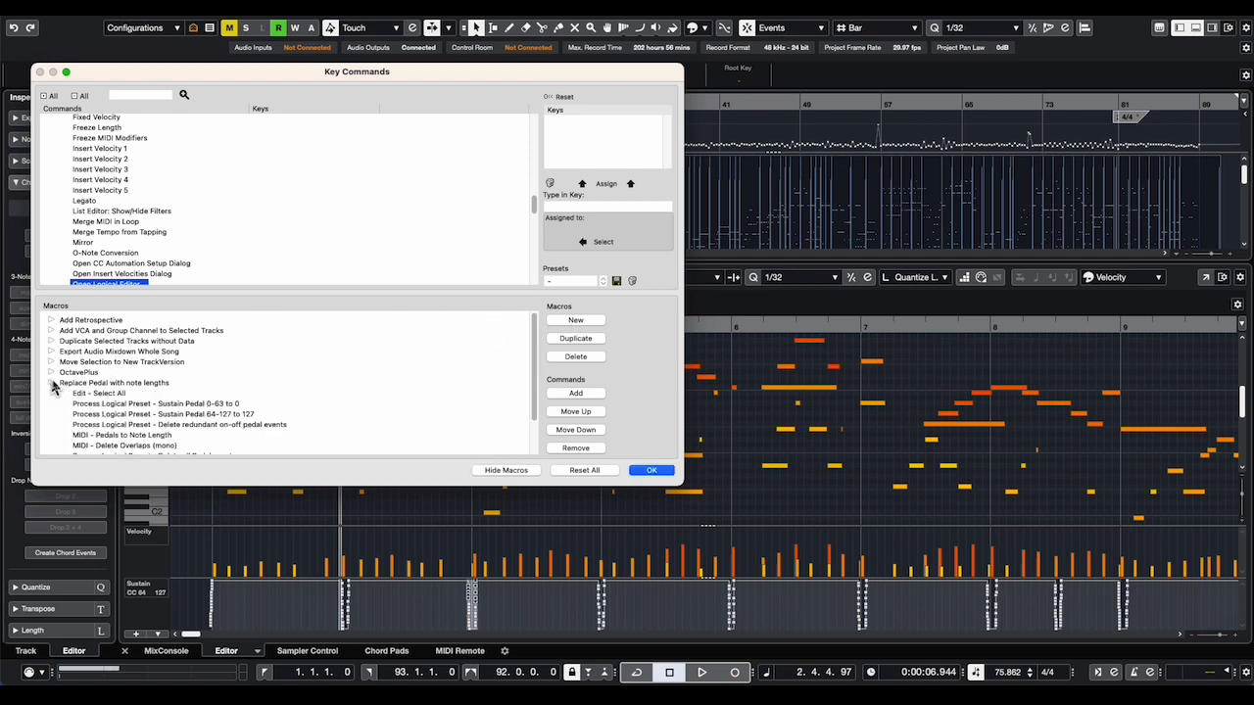
pyautogui.scroll(-3, 203, 397)
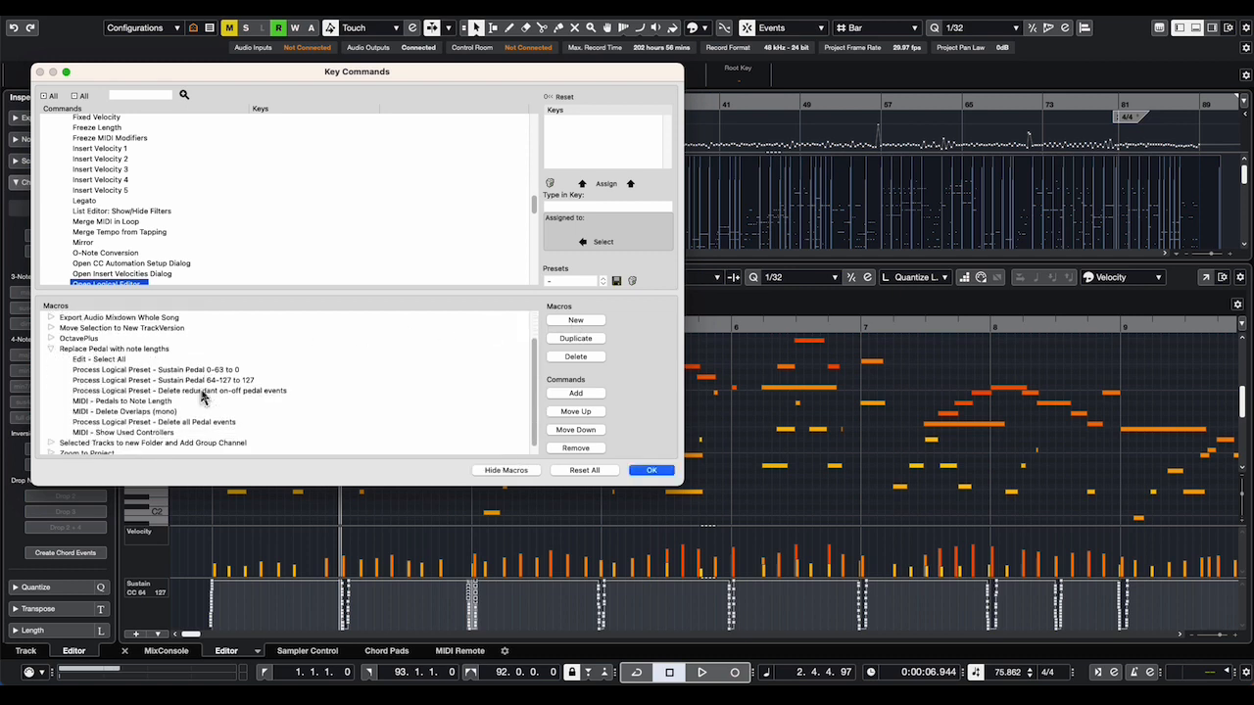
pyautogui.scroll(-1, 206, 399)
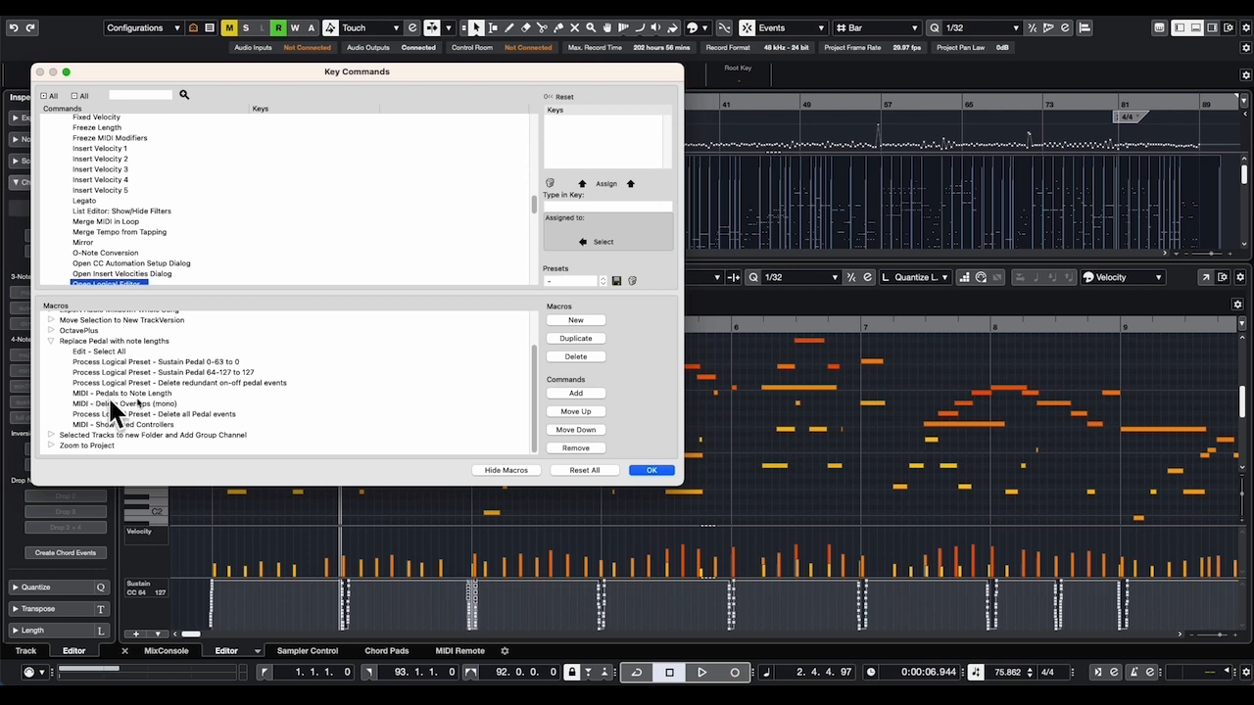
# Search the key commands for "overlap" and go through the matches to the MIDI command Delete Overlaps (mono)
pyautogui.click(143, 94)
pyautogui.write('overlap')
pyautogui.click(182, 95)
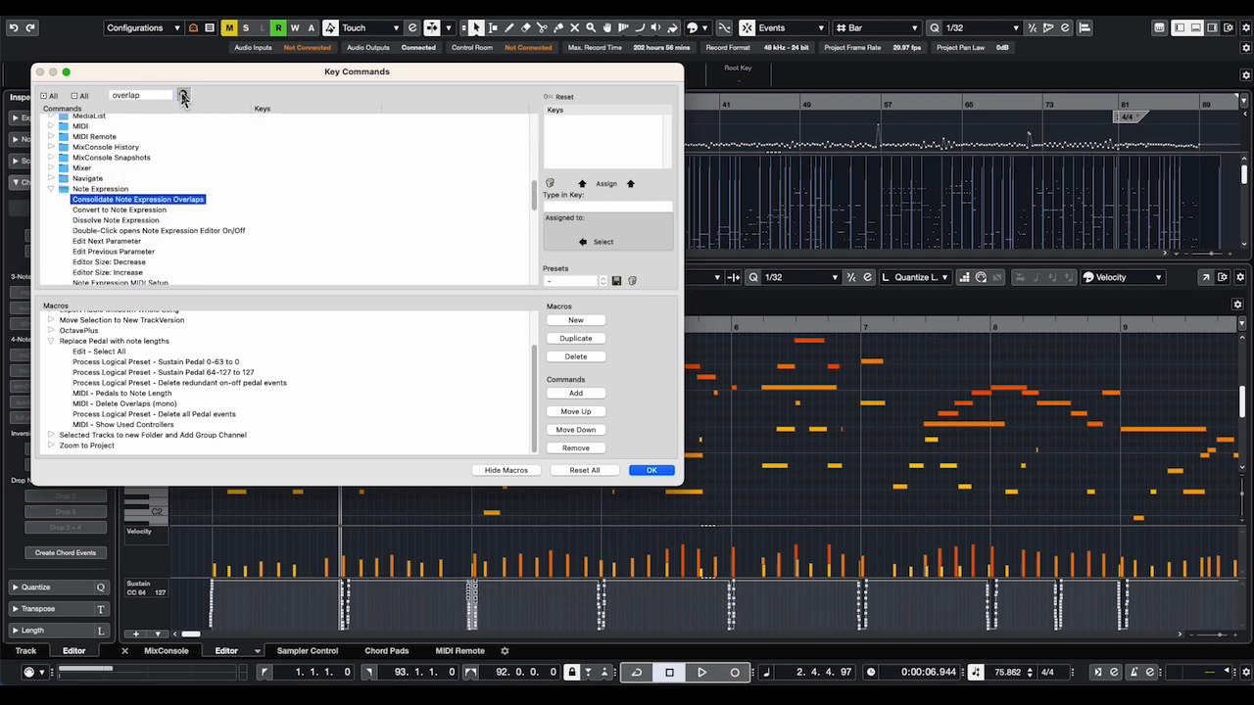
pyautogui.click(182, 95)
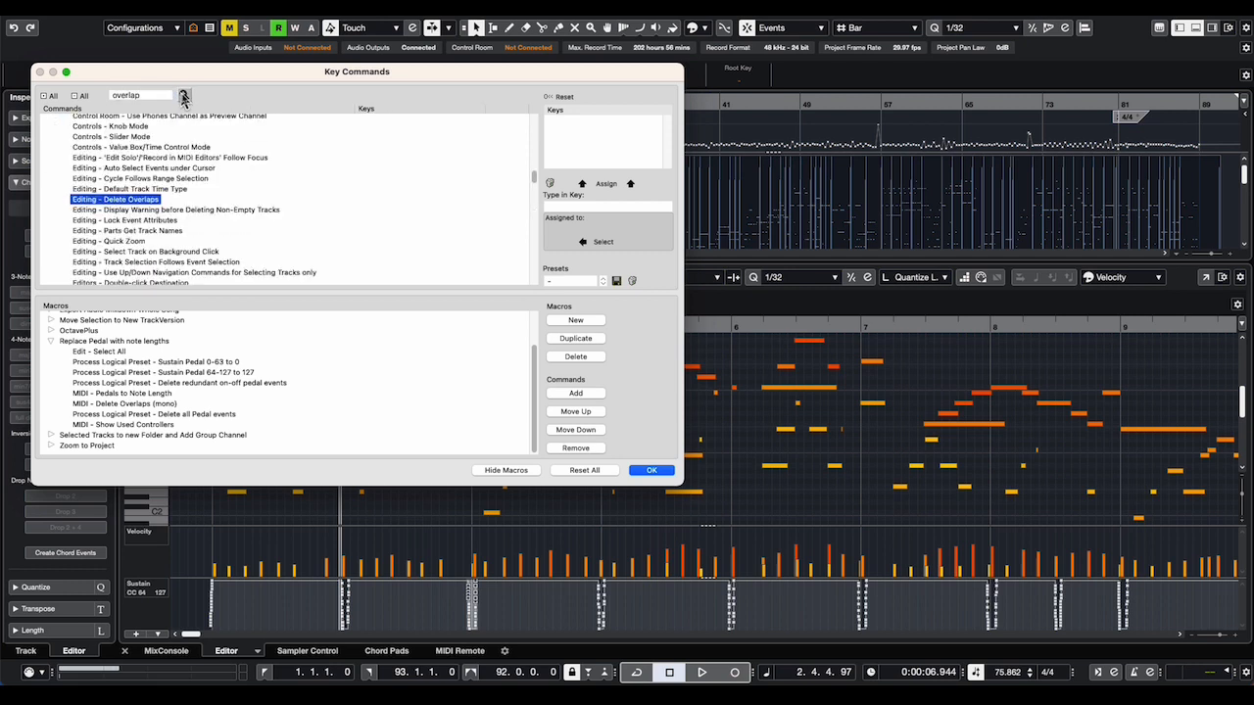
pyautogui.click(182, 95)
pyautogui.click(182, 95)
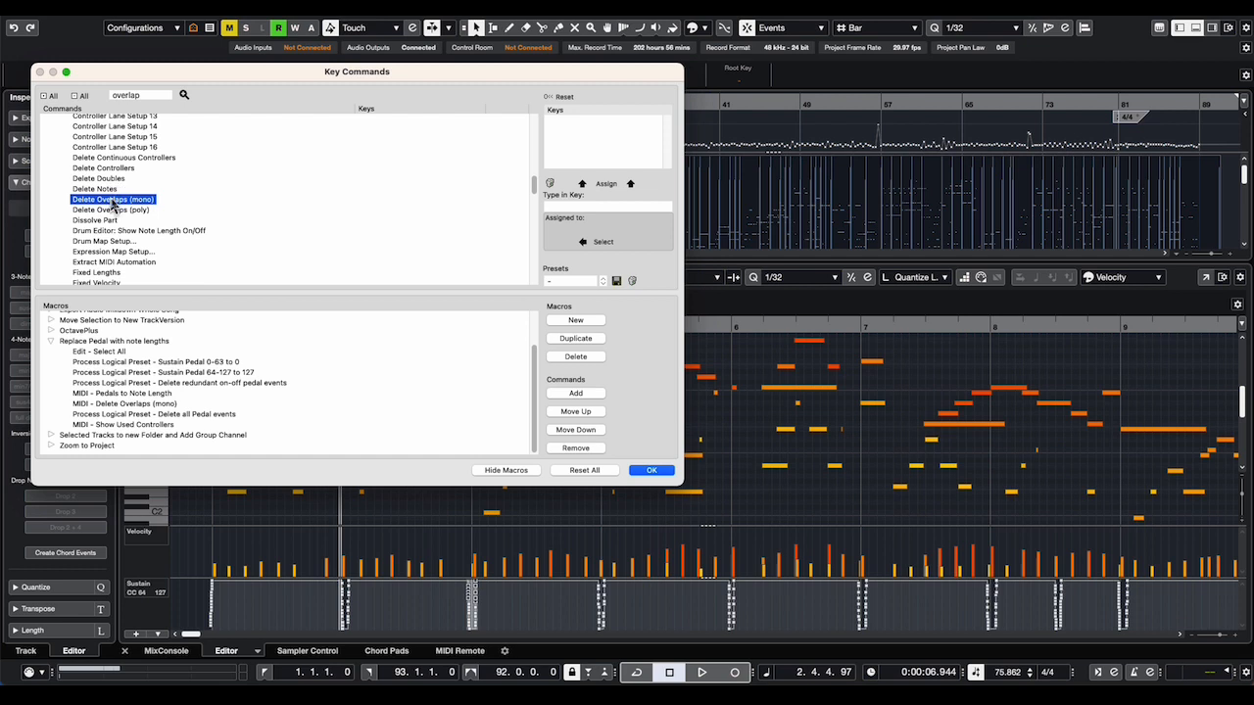
# Close the Key Commands dialog and run the Replace Pedal with note lengths macro on the piano part
pyautogui.click(91, 342)
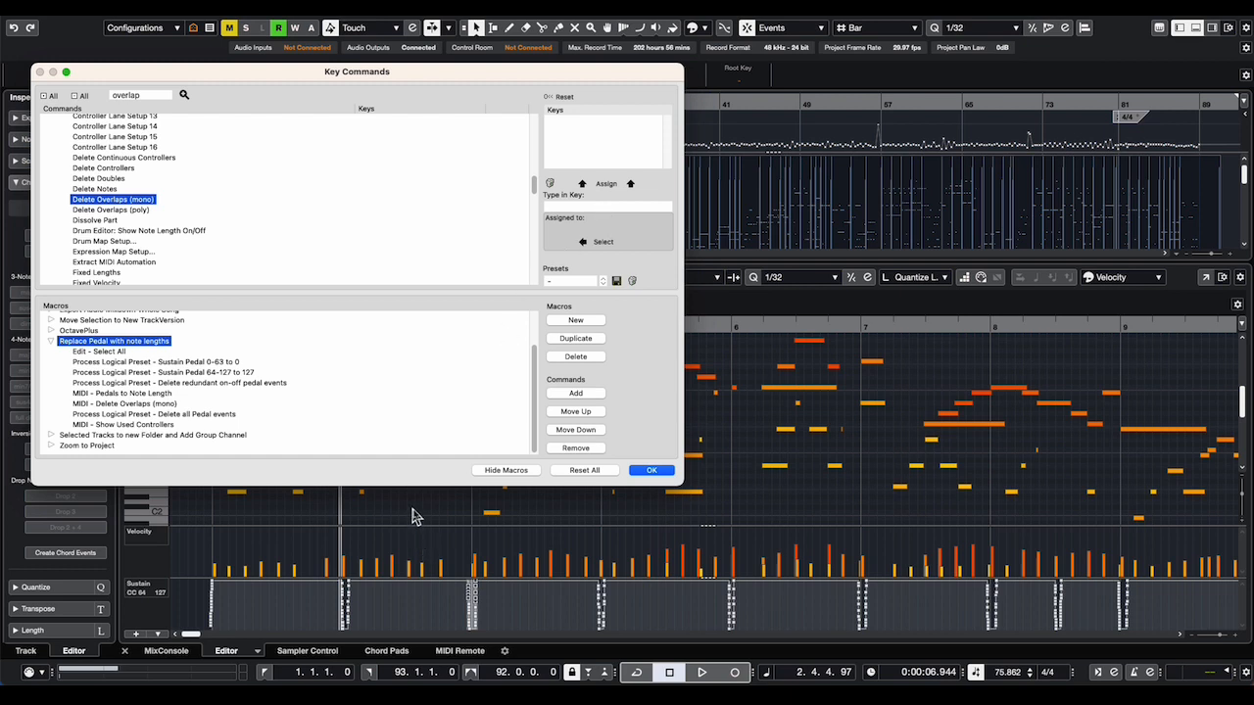
pyautogui.click(652, 471)
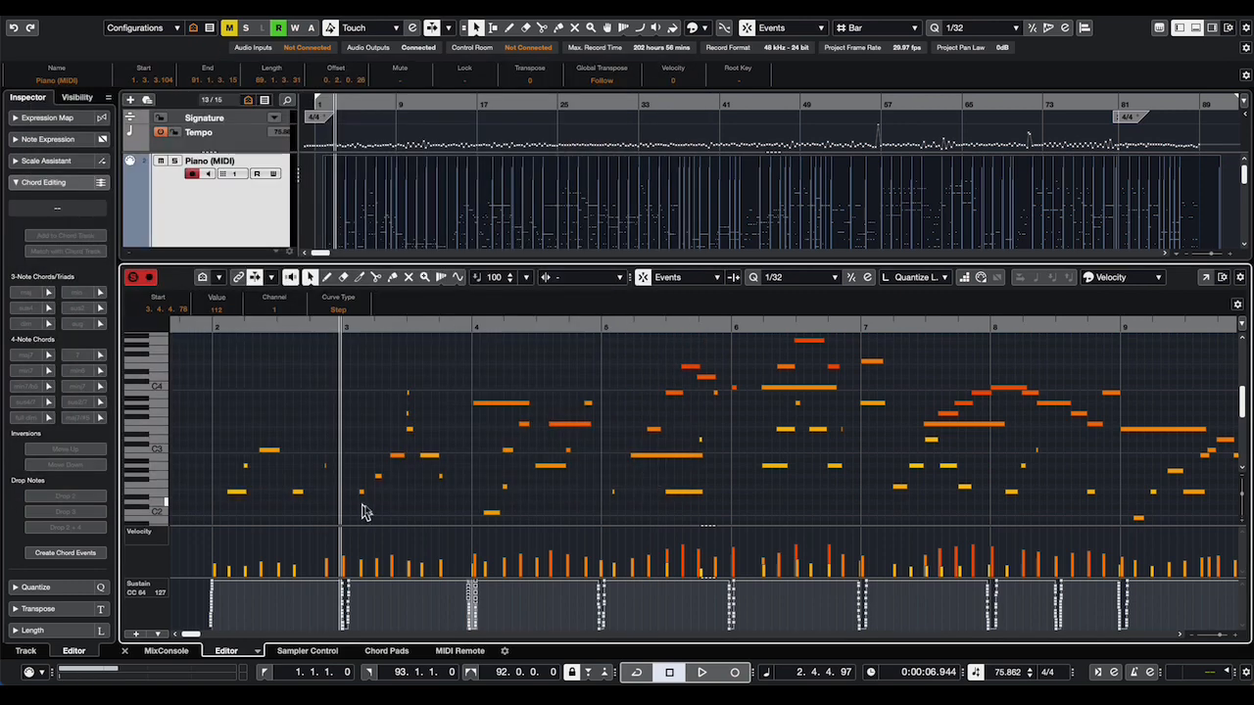
pyautogui.click(274, 421)
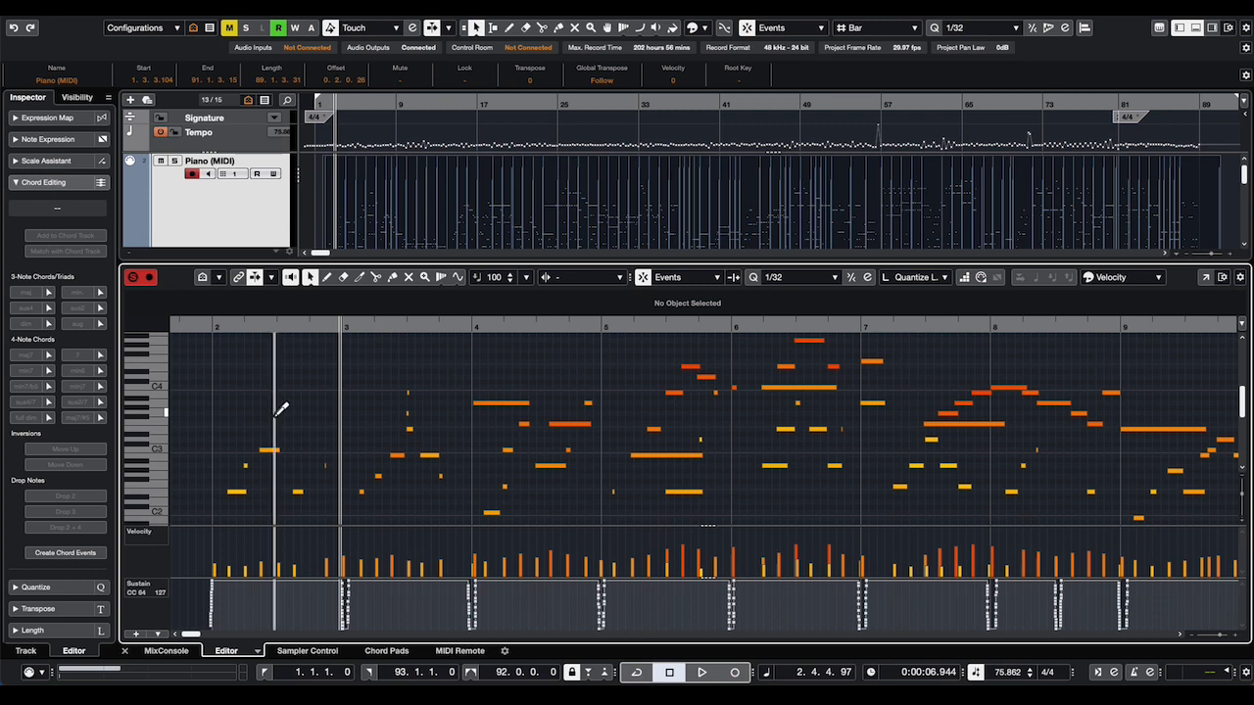
pyautogui.hotkey('alt', 'p')
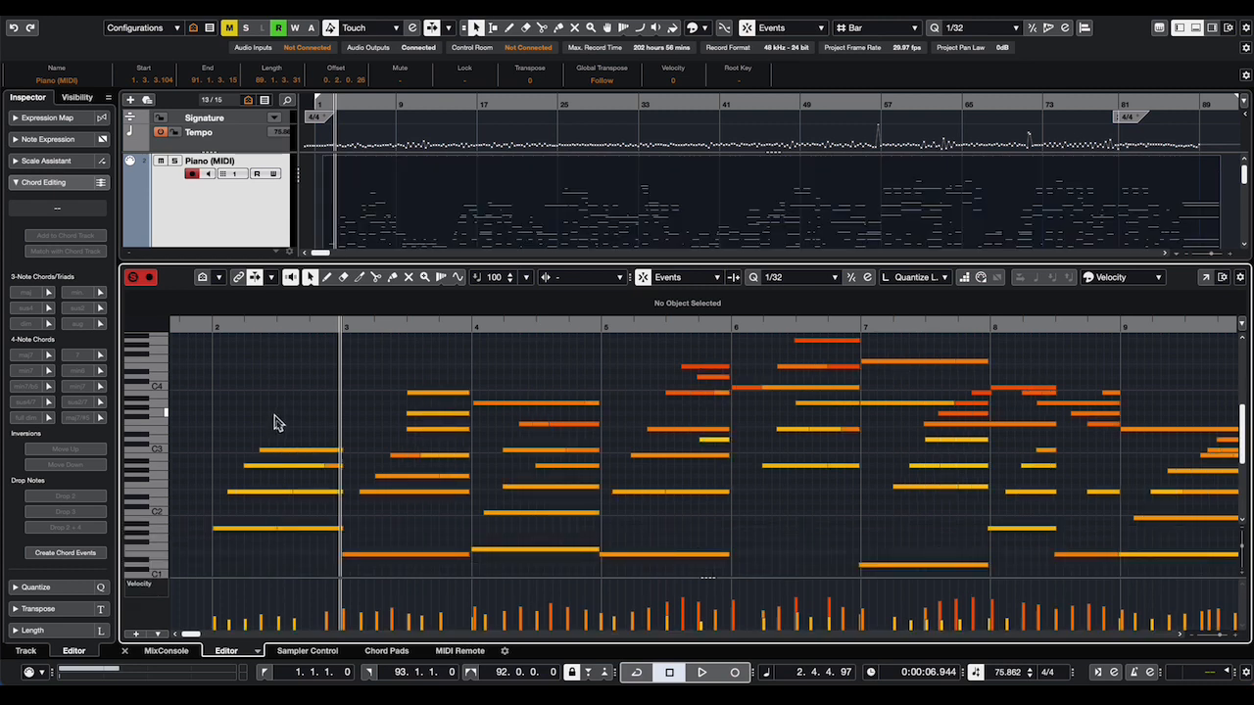